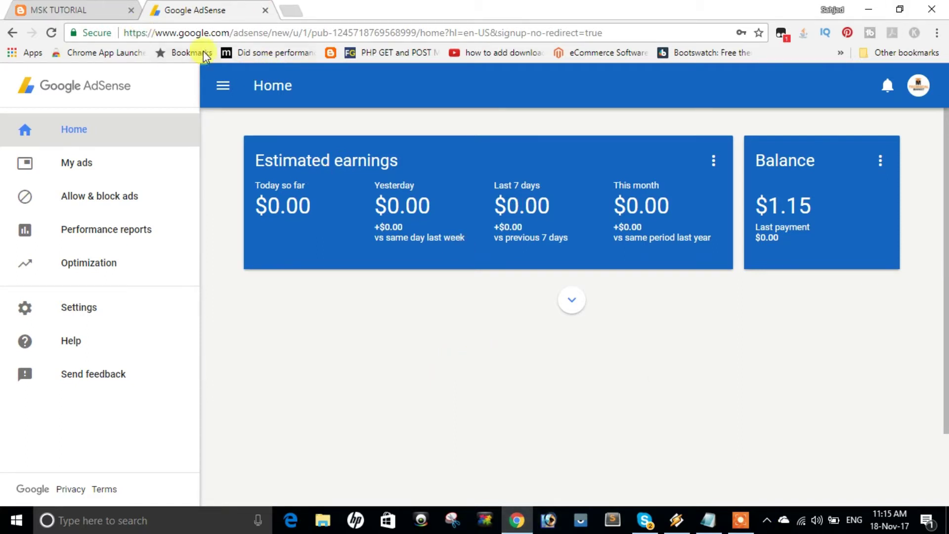
Step: Open the Other products application for showing ads on other websites and activate its website field
{"action": "left_click", "coordinate": [74, 166]}
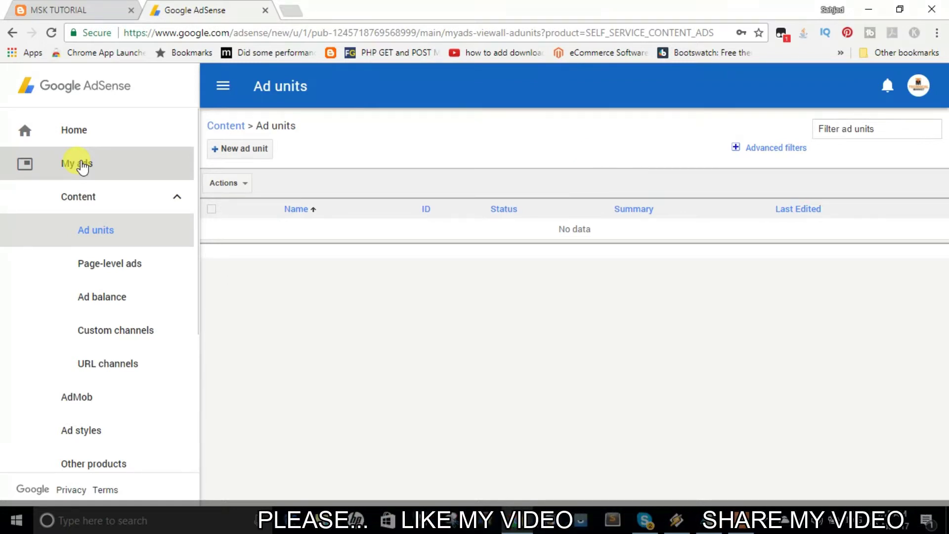
{"action": "left_click", "coordinate": [95, 464]}
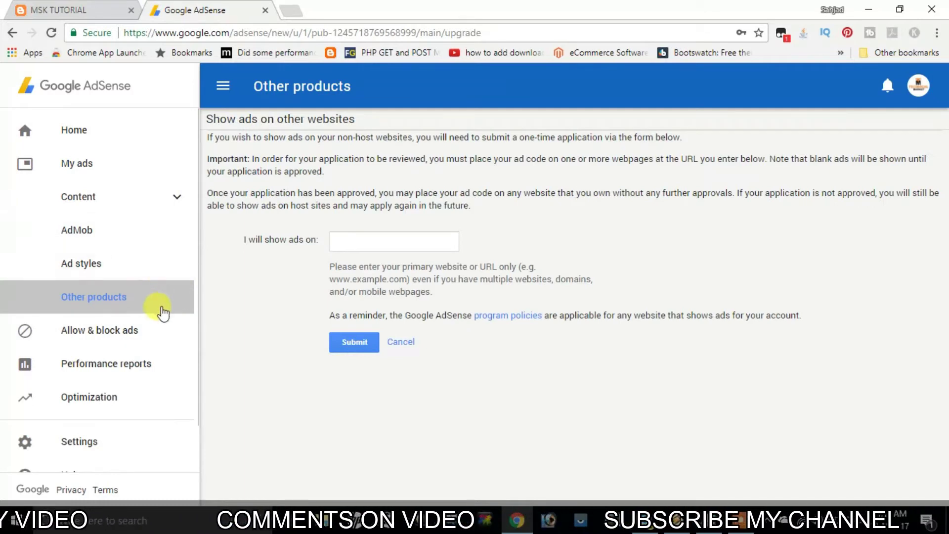
{"action": "left_click", "coordinate": [343, 242]}
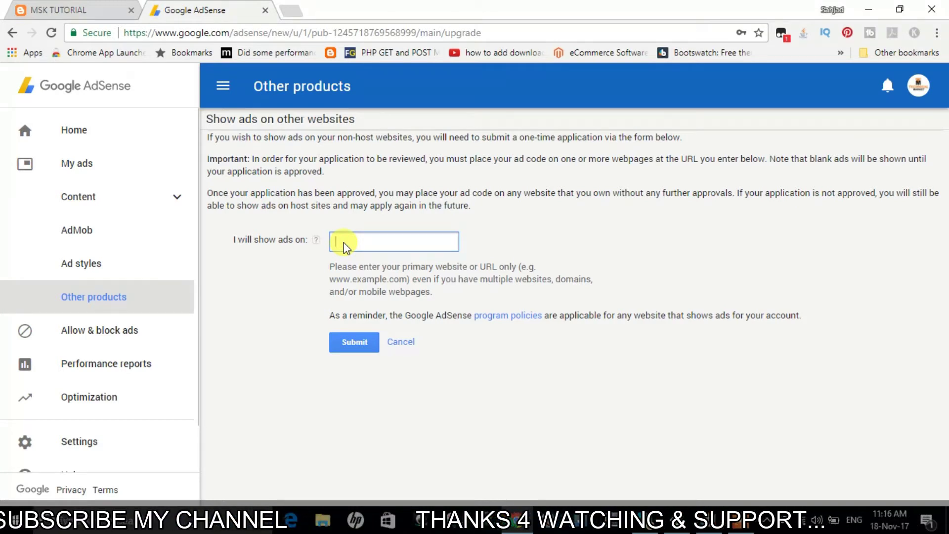
Step: Open Blogger from the Google apps list in a new browser tab
{"action": "left_click", "coordinate": [296, 10]}
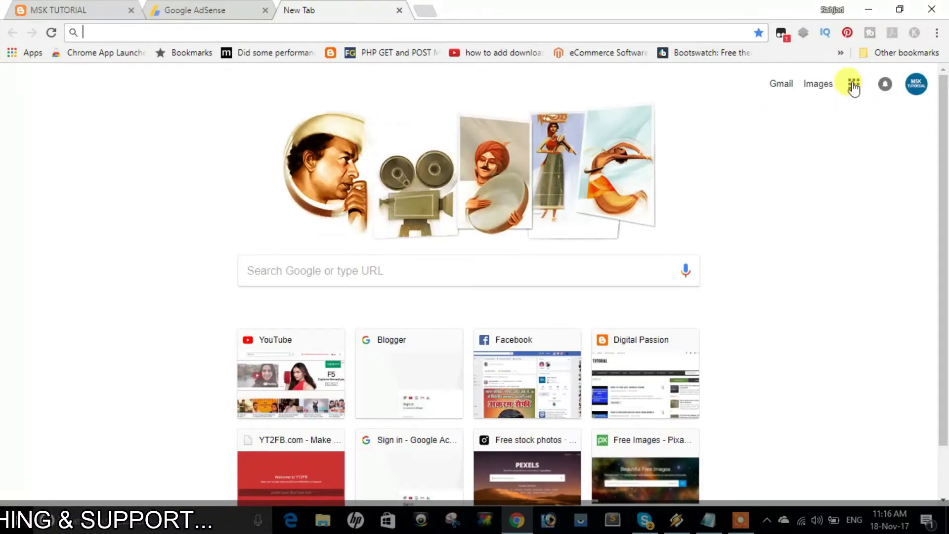
{"action": "left_click", "coordinate": [854, 84]}
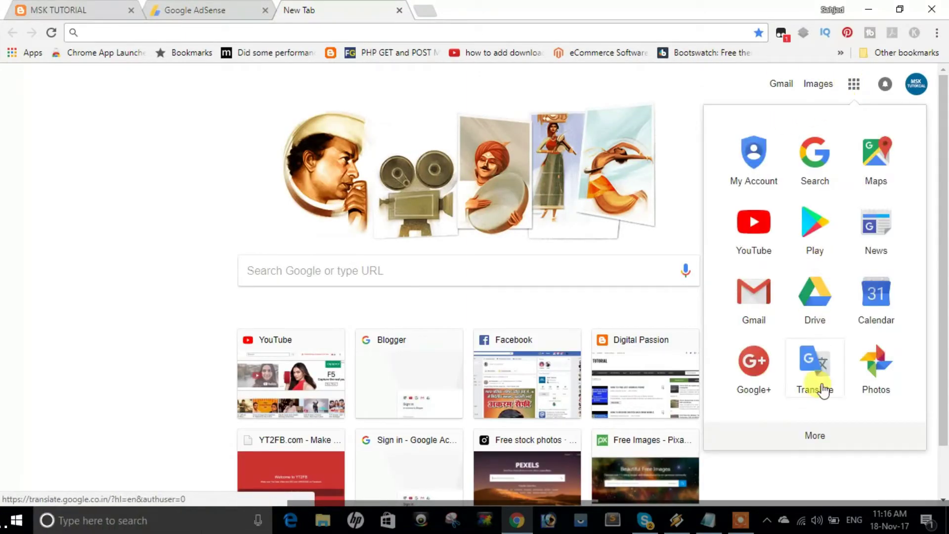
{"action": "left_click", "coordinate": [815, 436]}
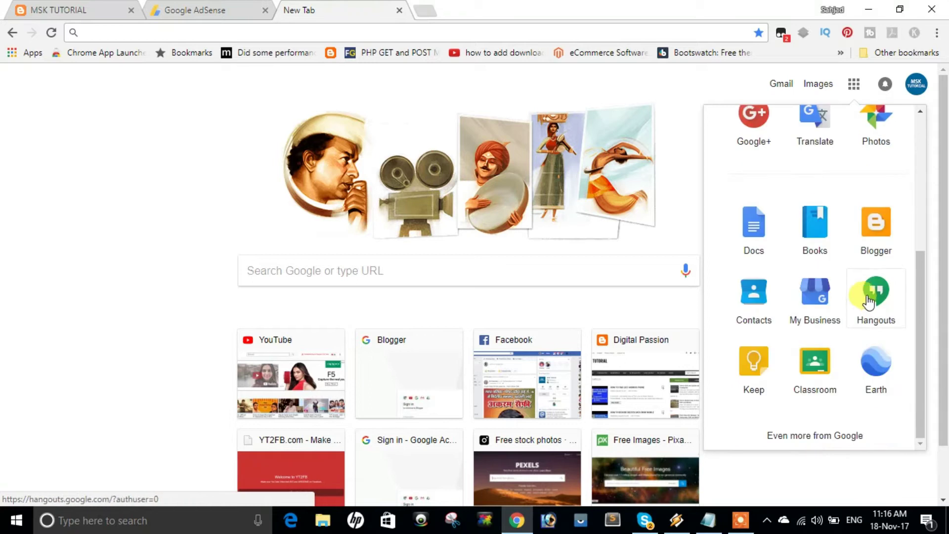
{"action": "left_click", "coordinate": [876, 230]}
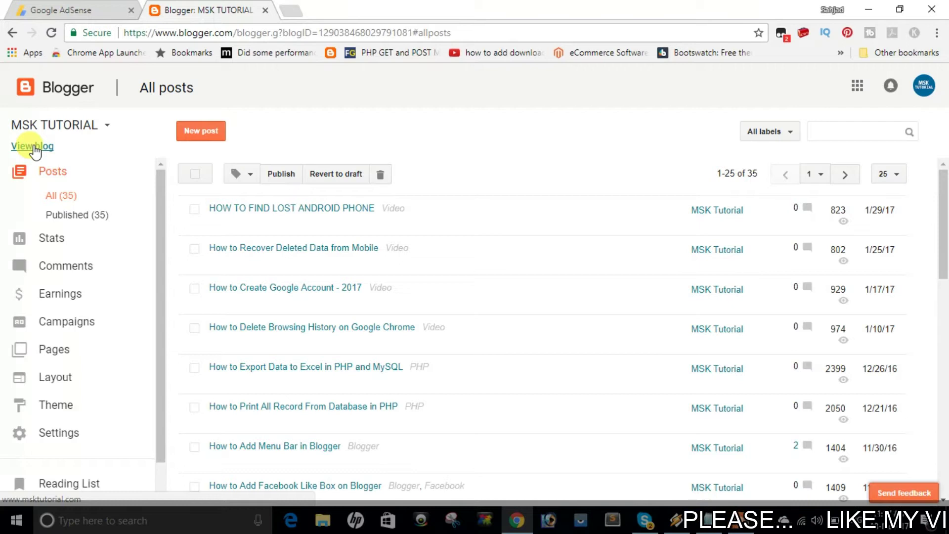
Step: Open the live MSK TUTORIAL blog, dismiss its Facebook popup and copy the blog's web address
{"action": "left_click", "coordinate": [35, 148]}
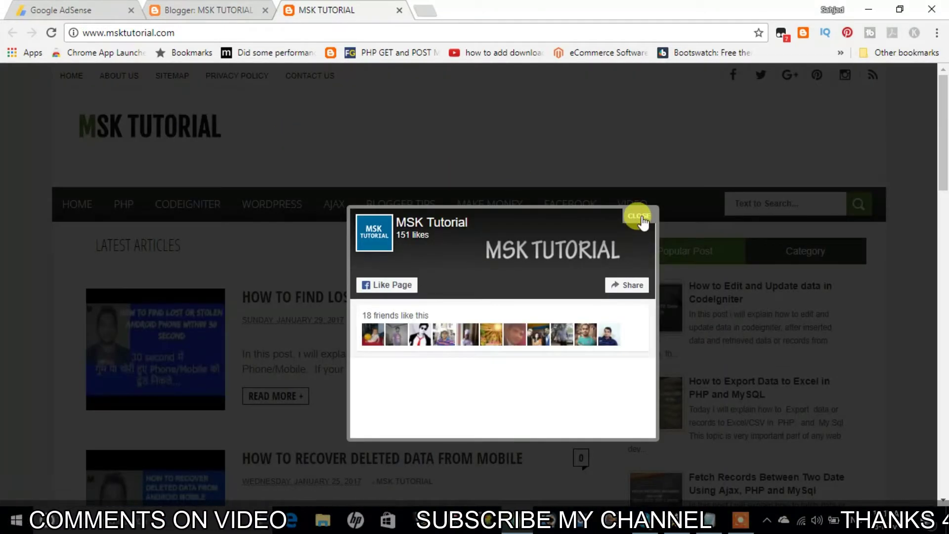
{"action": "left_click", "coordinate": [641, 217]}
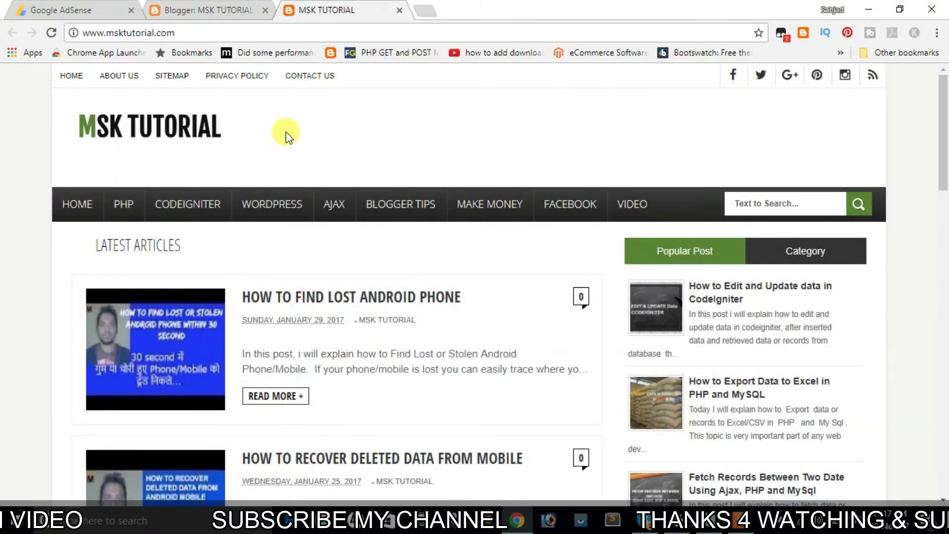
{"action": "left_click", "coordinate": [196, 36]}
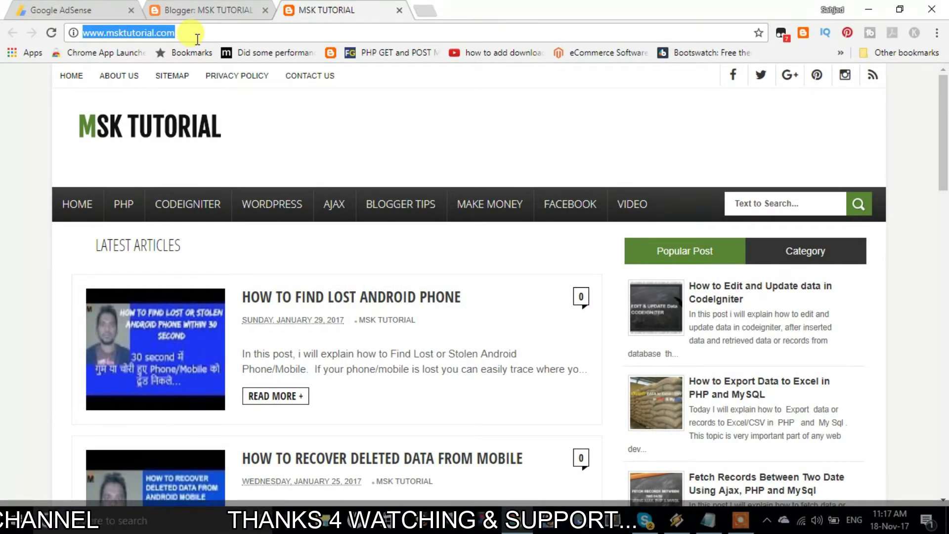
{"action": "right_click", "coordinate": [143, 32]}
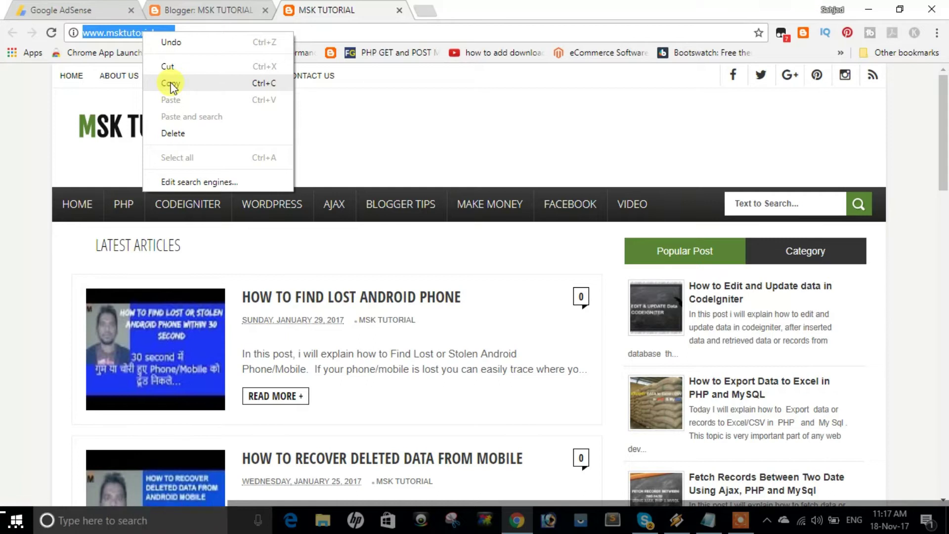
{"action": "left_click", "coordinate": [171, 84]}
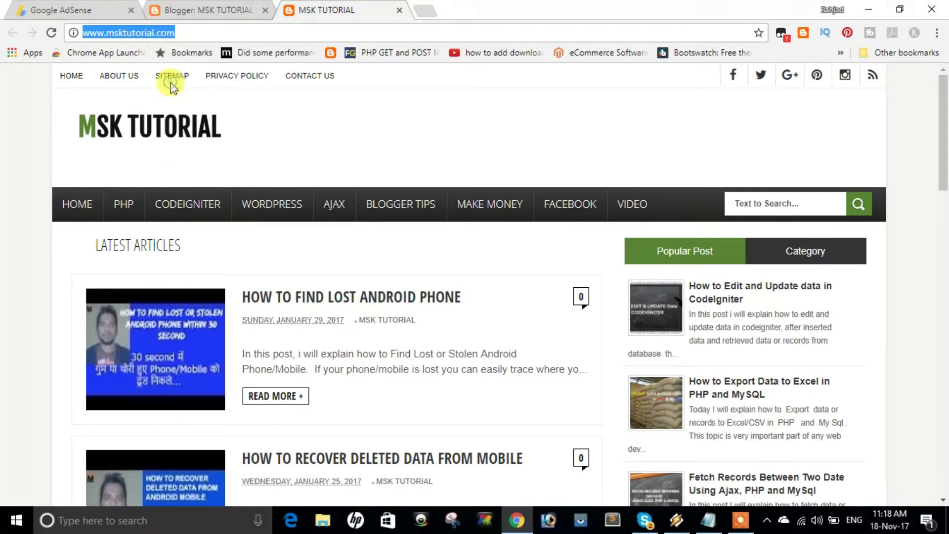
{"action": "left_click", "coordinate": [73, 9]}
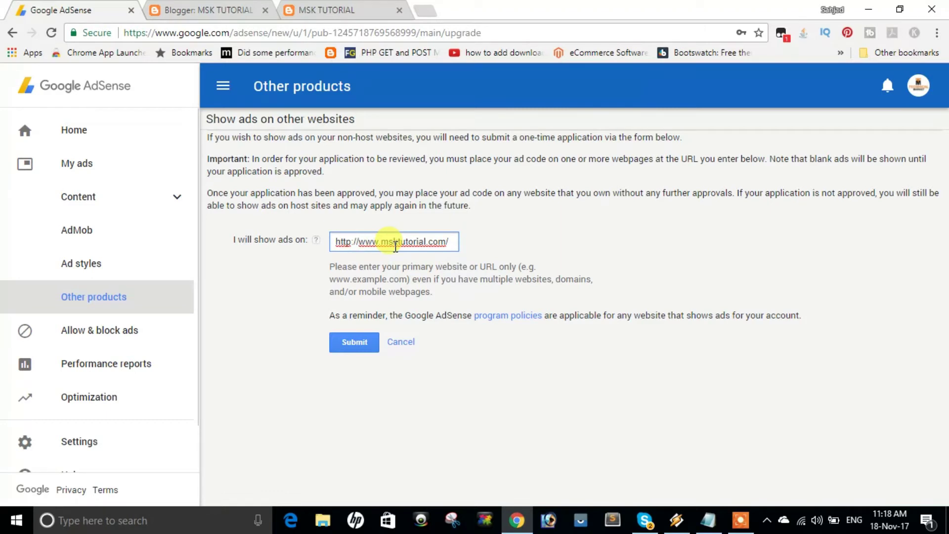
{"action": "key", "text": "Home"}
{"action": "key", "text": "Delete"}
{"action": "key", "text": "Delete"}
{"action": "key", "text": "Delete"}
{"action": "key", "text": "Delete"}
{"action": "key", "text": "Delete"}
{"action": "key", "text": "Delete"}
{"action": "key", "text": "Delete"}
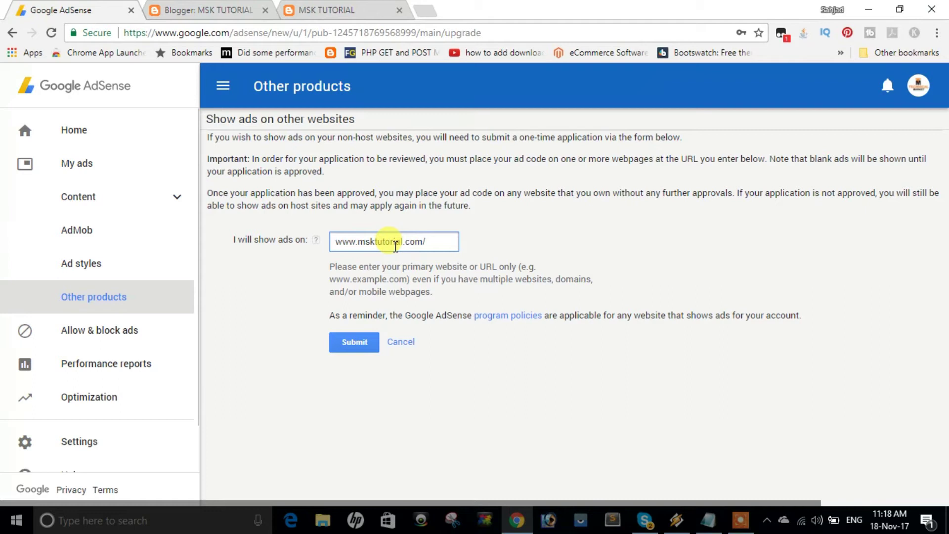
{"action": "left_click", "coordinate": [428, 240]}
{"action": "key", "text": "BackSpace"}
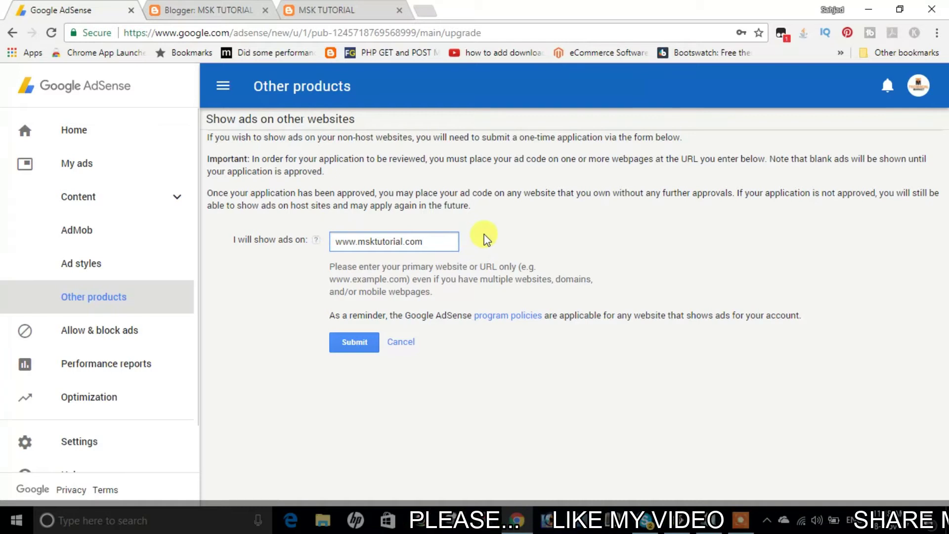
Step: Compare the website address entered in AdSense with the address of the live blog
{"action": "triple_click", "coordinate": [429, 242]}
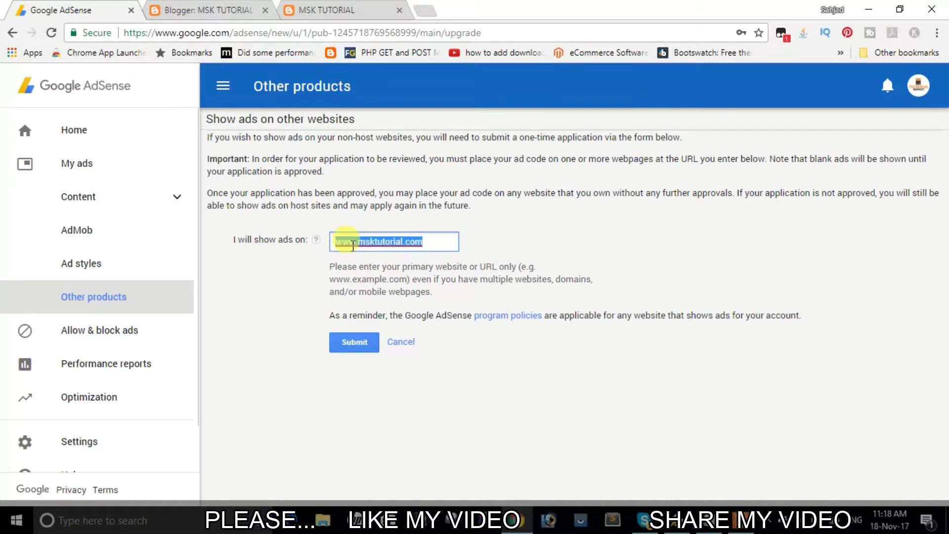
{"action": "left_click", "coordinate": [324, 11]}
{"action": "left_click", "coordinate": [162, 31]}
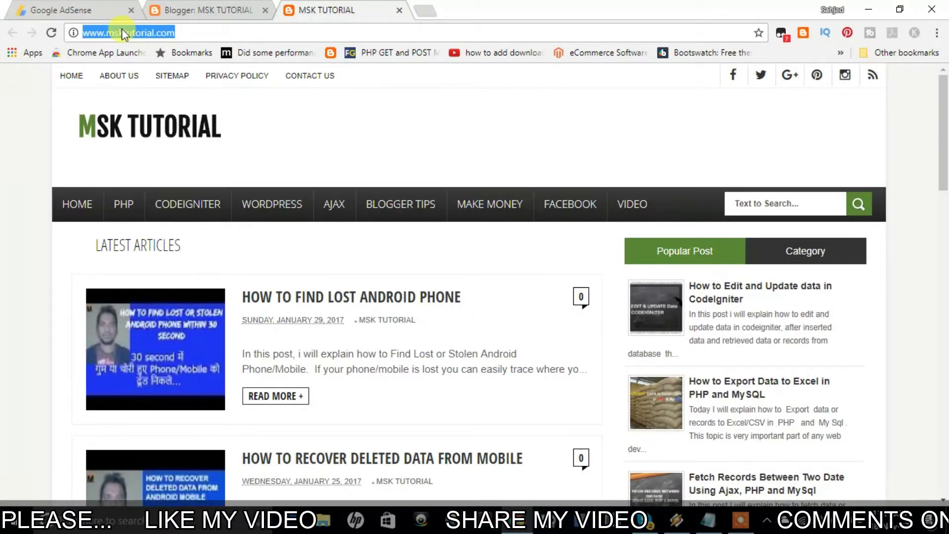
{"action": "left_click", "coordinate": [66, 7]}
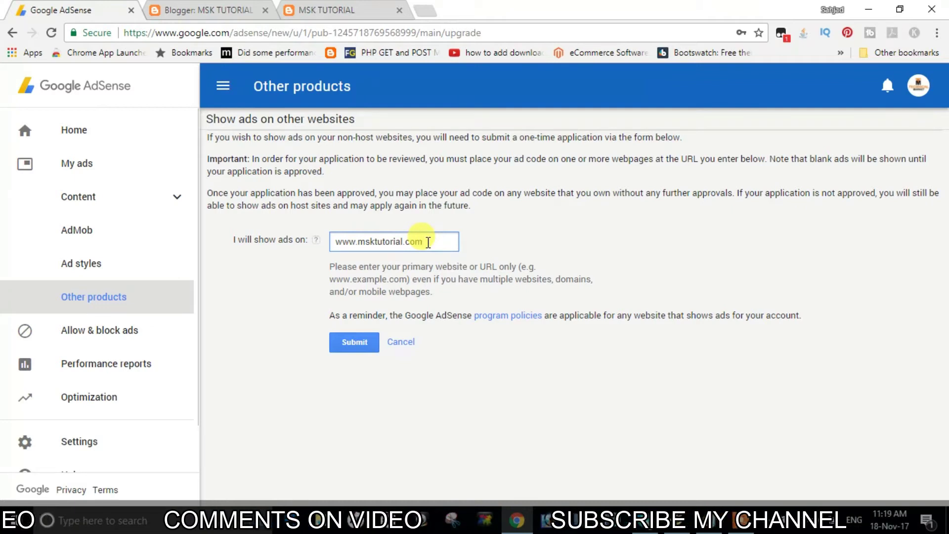
Step: Submit the website application and bring up the code for connecting the site to AdSense
{"action": "left_click", "coordinate": [354, 346]}
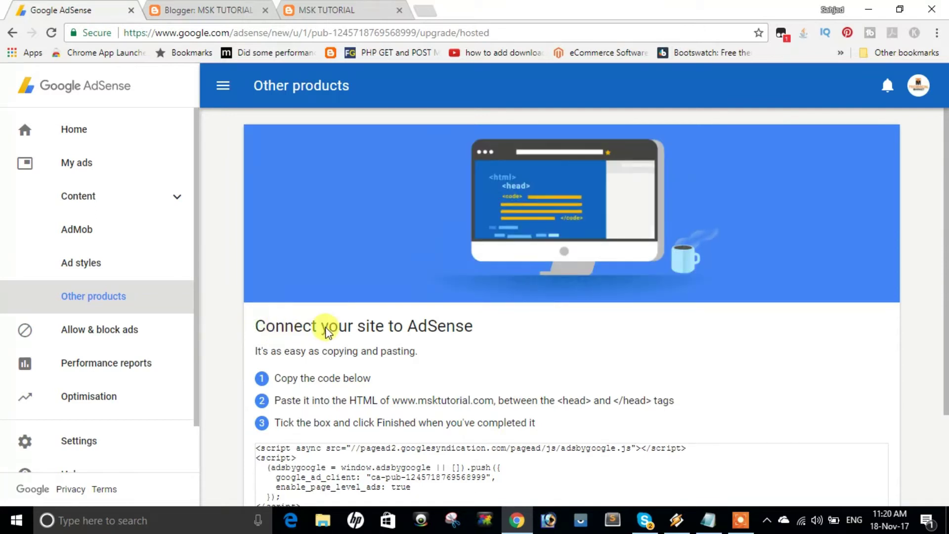
{"action": "scroll", "coordinate": [782, 467], "scroll_direction": "down", "scroll_amount": 2}
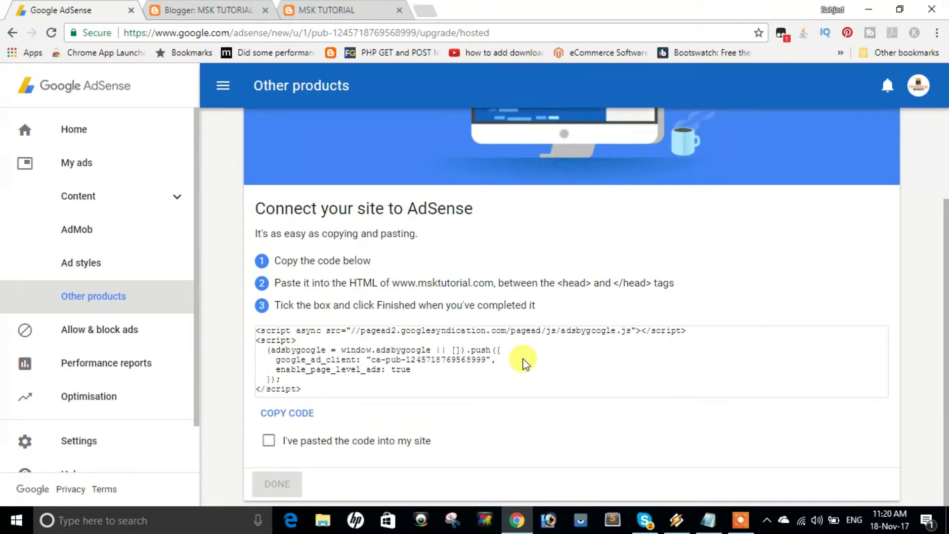
Step: Switch to the Blogger dashboard and open the MSK TUTORIAL theme for HTML editing
{"action": "key", "text": "ctrl+Tab"}
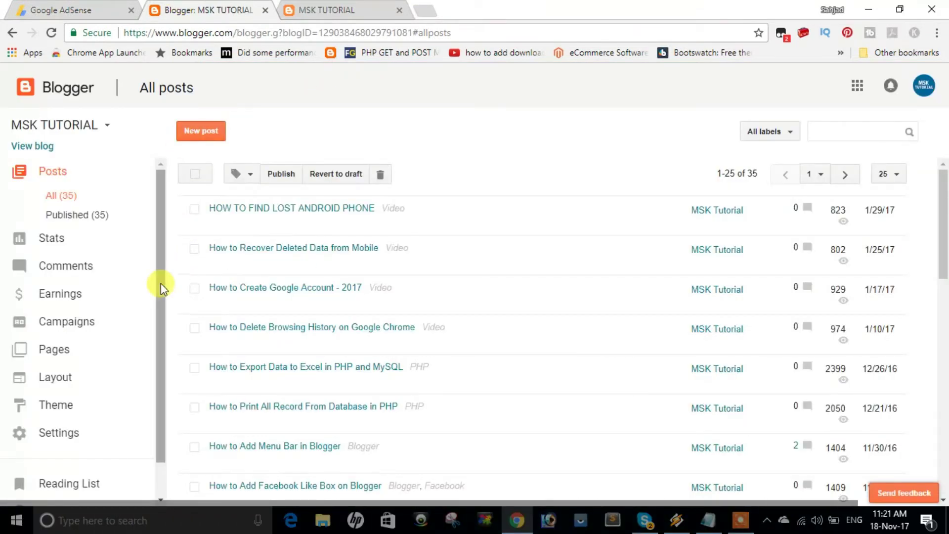
{"action": "left_click_drag", "start_coordinate": [162, 289], "coordinate": [159, 332]}
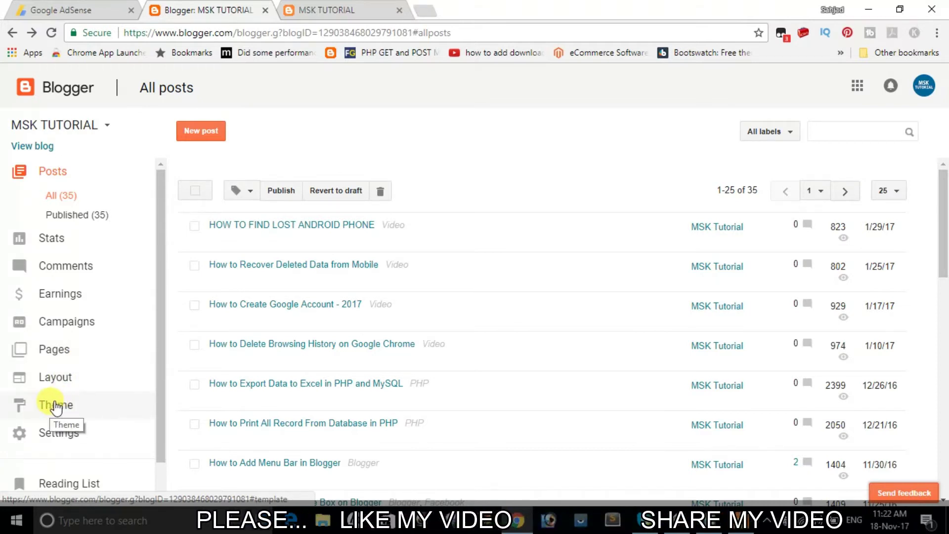
{"action": "left_click", "coordinate": [56, 407]}
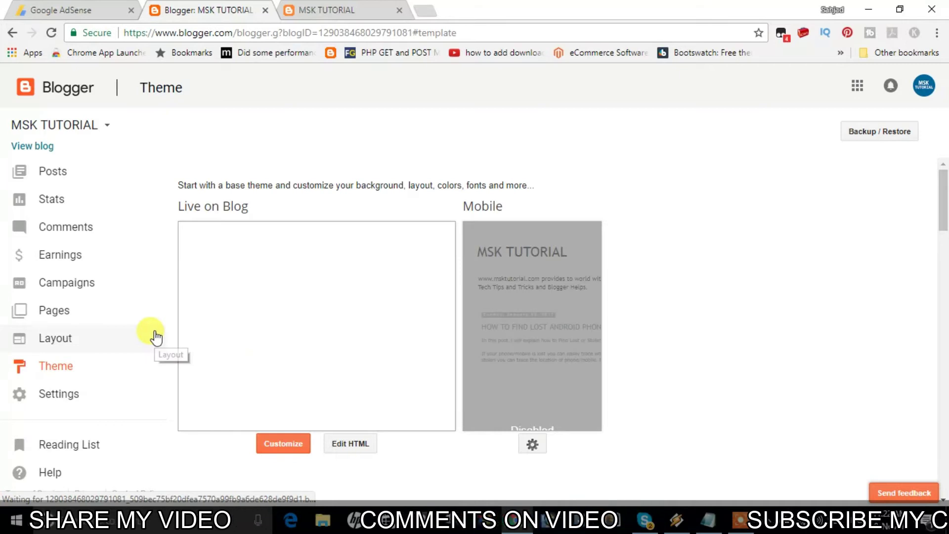
{"action": "left_click", "coordinate": [351, 450]}
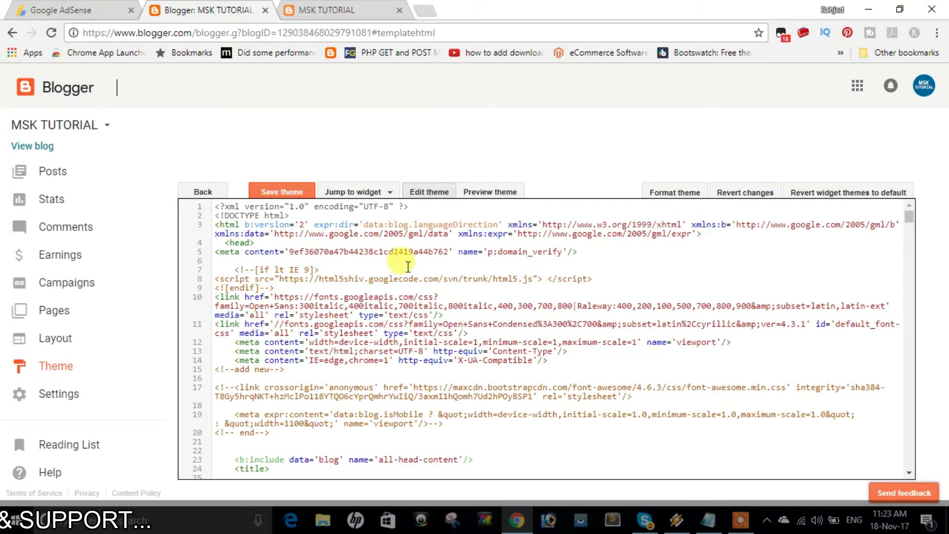
Step: Search the theme's HTML for the <head> tag
{"action": "key", "text": "ctrl+f"}
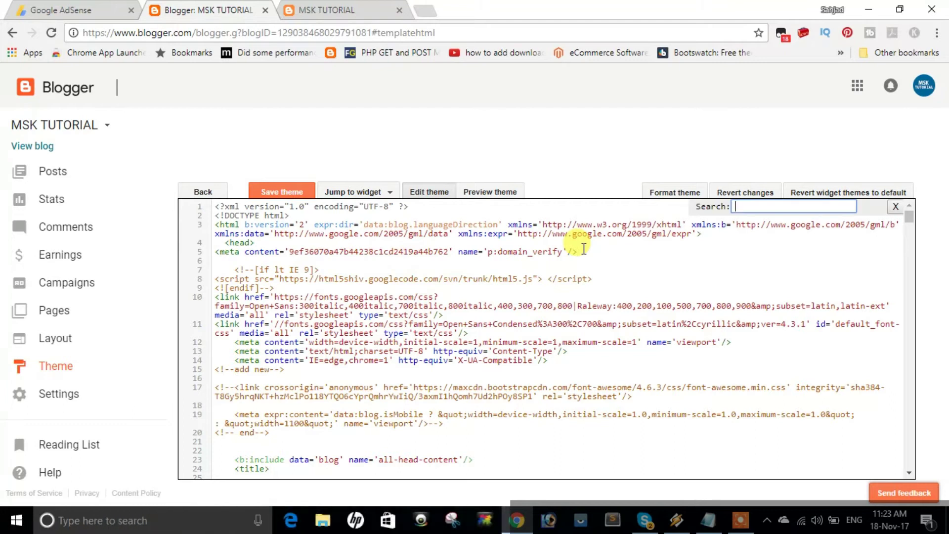
{"action": "type", "text": "<head>"}
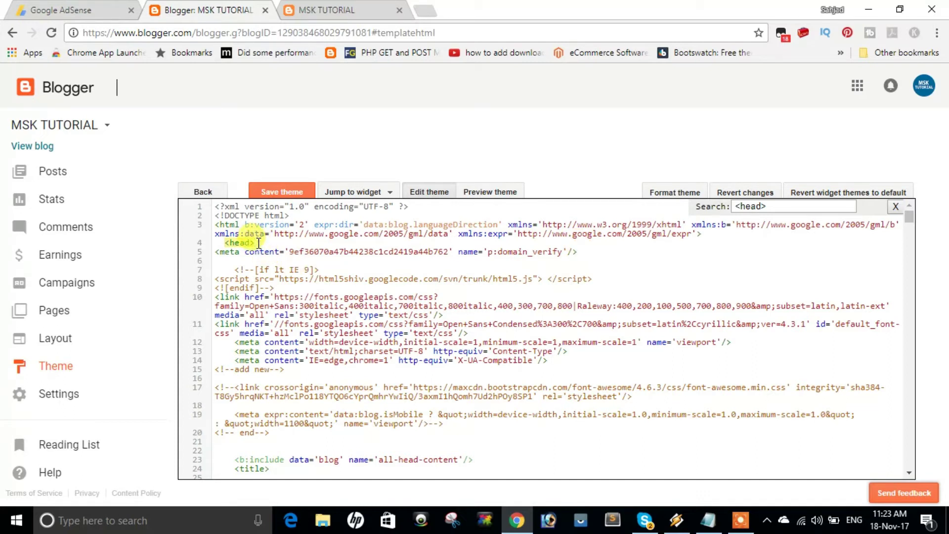
{"action": "key", "text": "Return"}
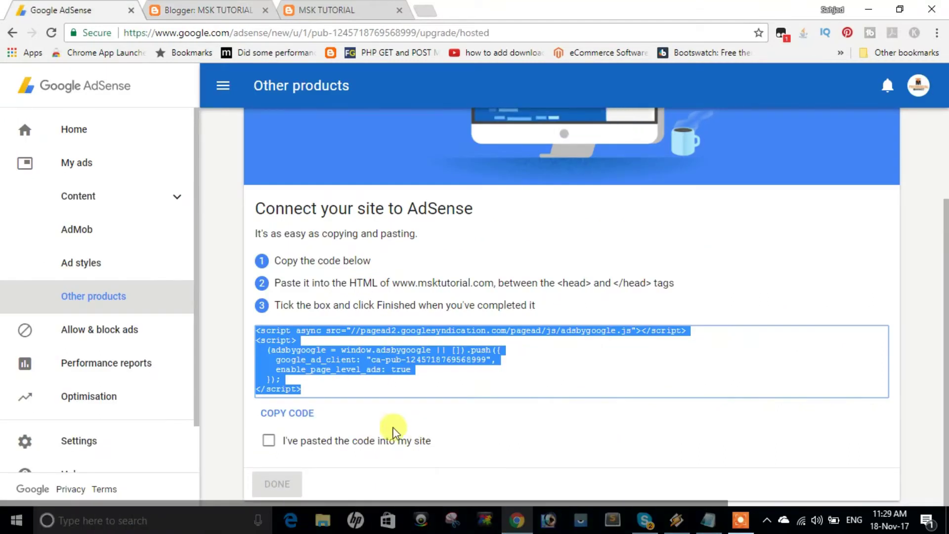
Step: Copy the AdSense connection code into the theme's HTML directly below the <head> tag and try to save the theme
{"action": "left_click", "coordinate": [346, 386]}
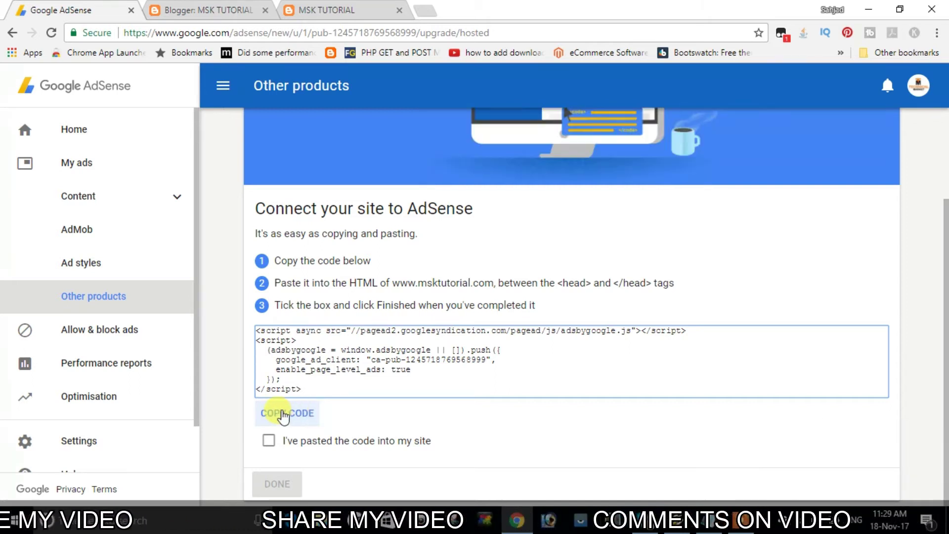
{"action": "left_click", "coordinate": [284, 416]}
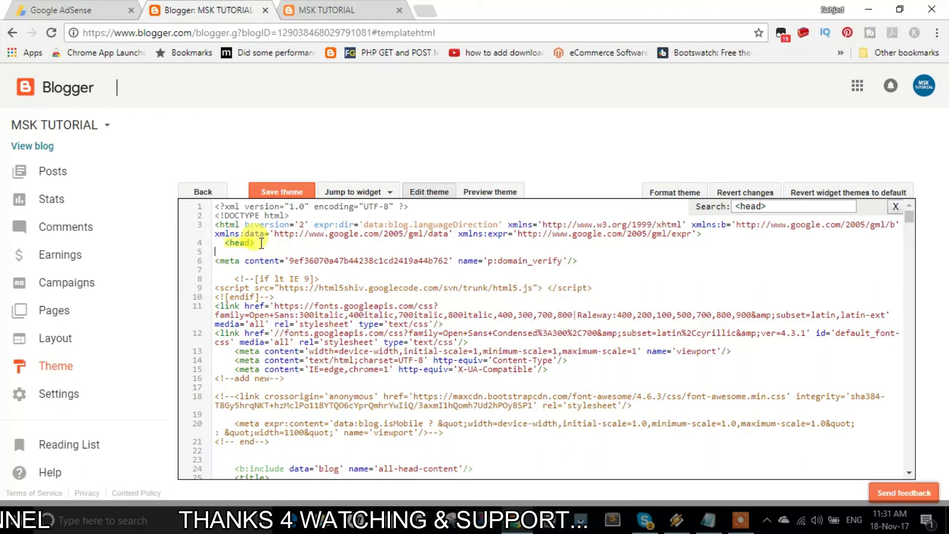
{"action": "key", "text": "ctrl+v"}
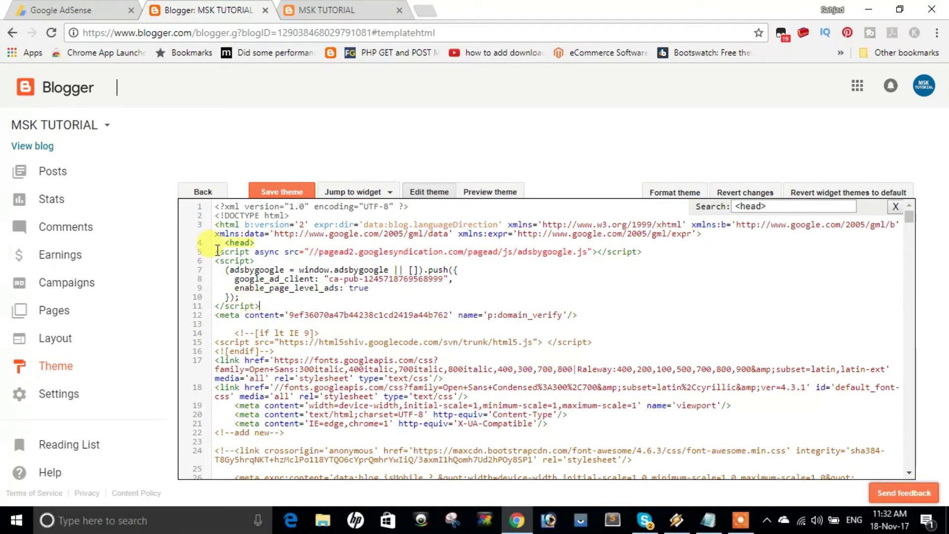
{"action": "left_click_drag", "start_coordinate": [216, 253], "coordinate": [261, 305]}
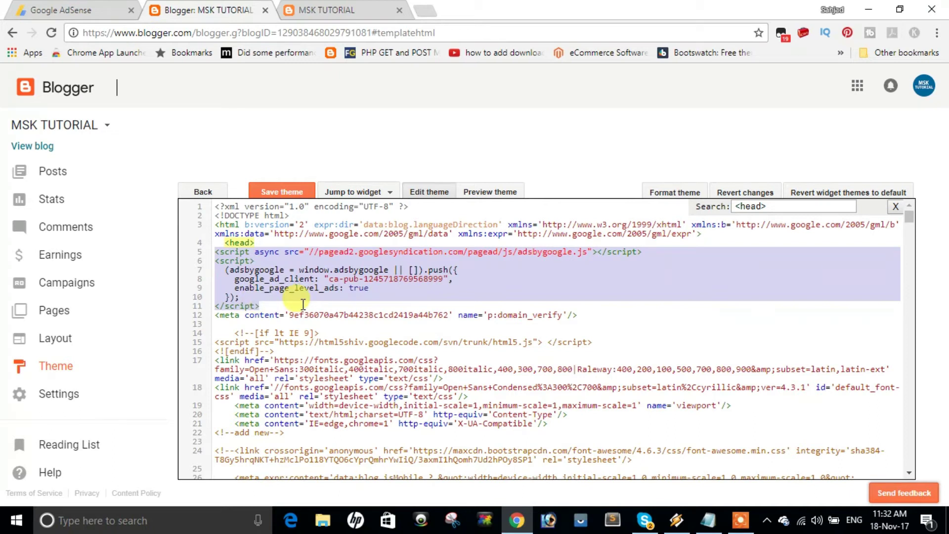
{"action": "left_click", "coordinate": [267, 306]}
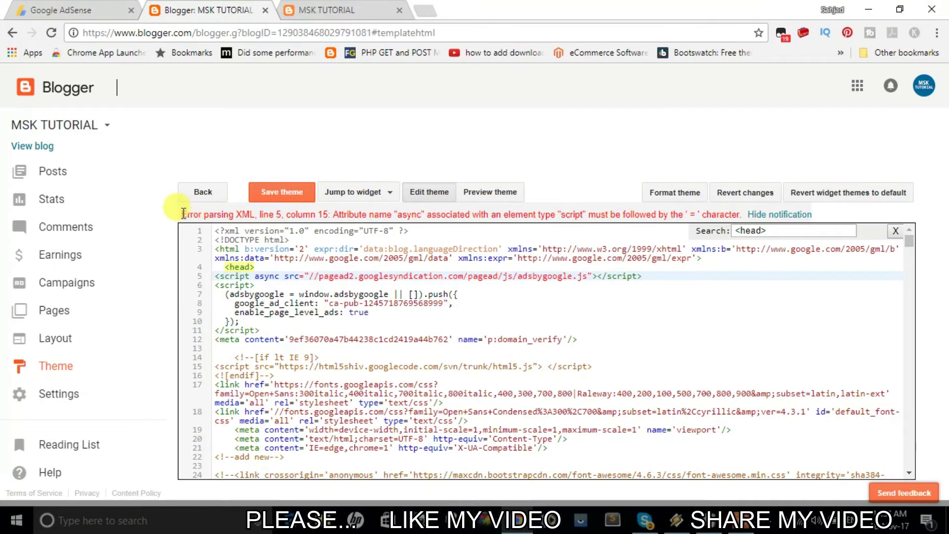
Step: Capture a screenshot of the XML parsing error and highlight the start of the line 5 script tag with the async attribute
{"action": "left_click_drag", "start_coordinate": [182, 214], "coordinate": [726, 220]}
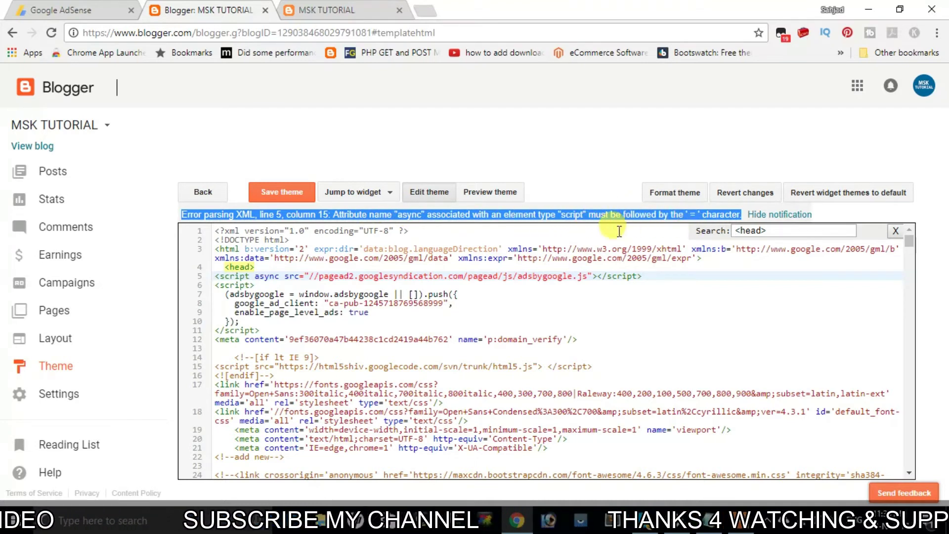
{"action": "key", "text": "Print"}
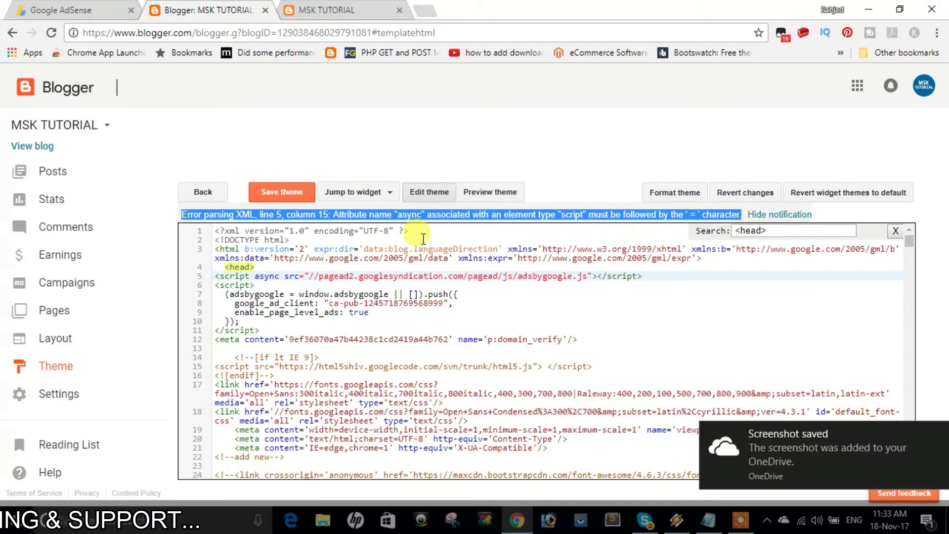
{"action": "left_click", "coordinate": [226, 280]}
{"action": "left_click_drag", "start_coordinate": [226, 280], "coordinate": [288, 279]}
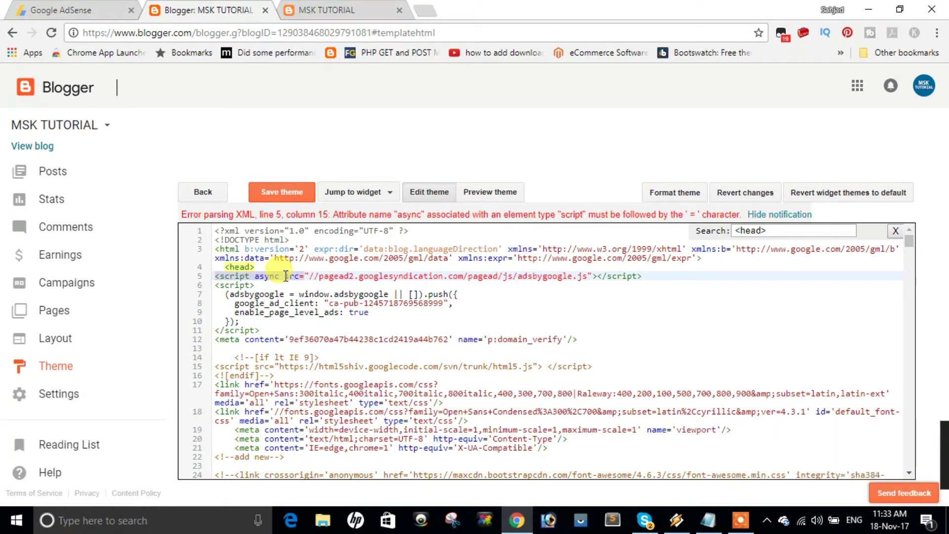
Step: Join async and src into asyncsrc in the line 5 script tag, capture a screenshot of it, and save the theme
{"action": "key", "text": "BackSpace"}
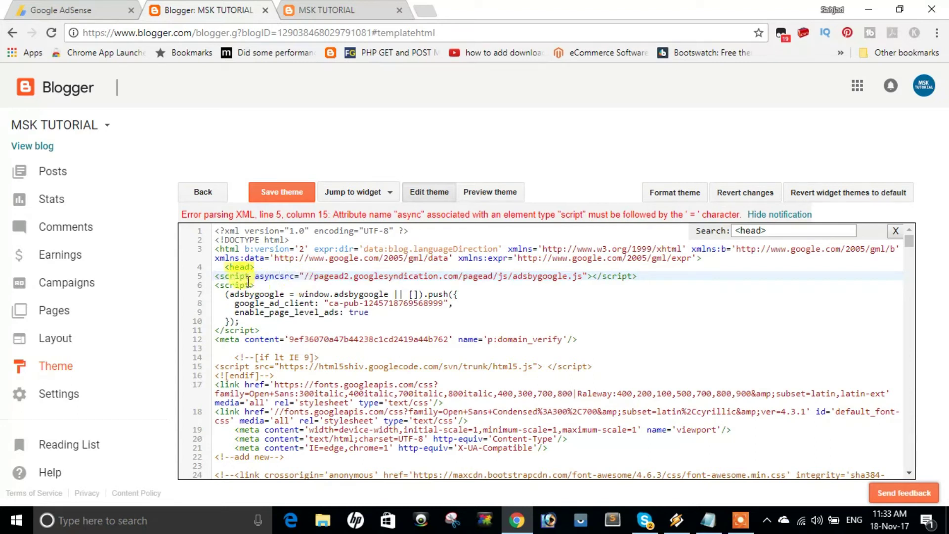
{"action": "double_click", "coordinate": [275, 280]}
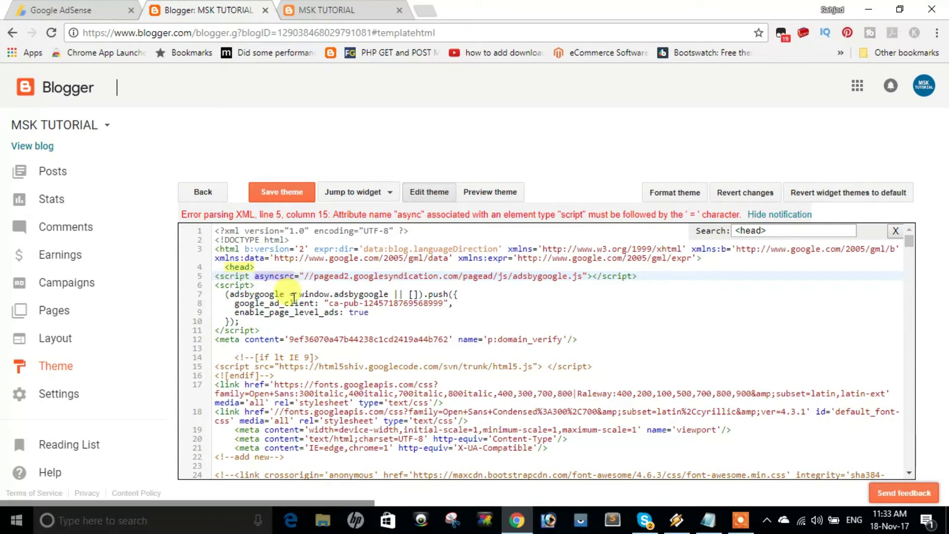
{"action": "key", "text": "Print"}
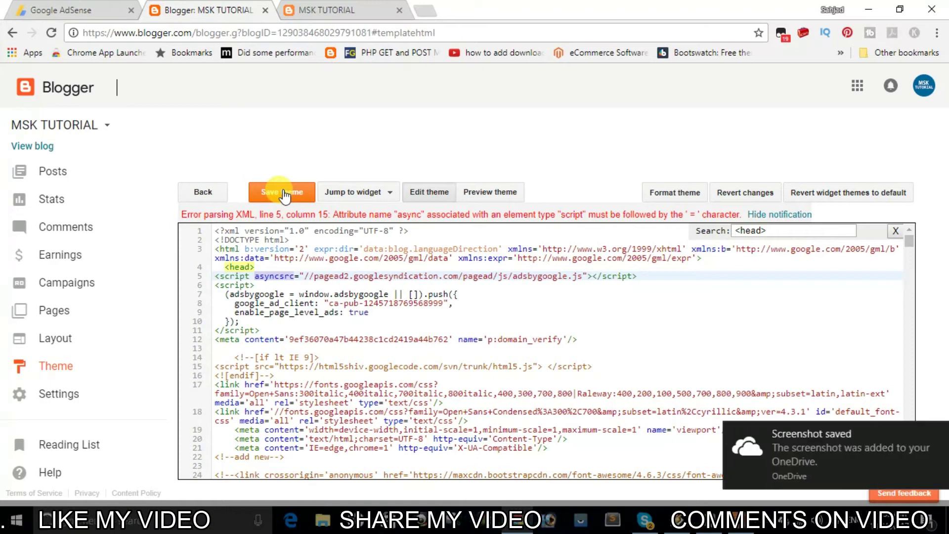
{"action": "left_click", "coordinate": [285, 195]}
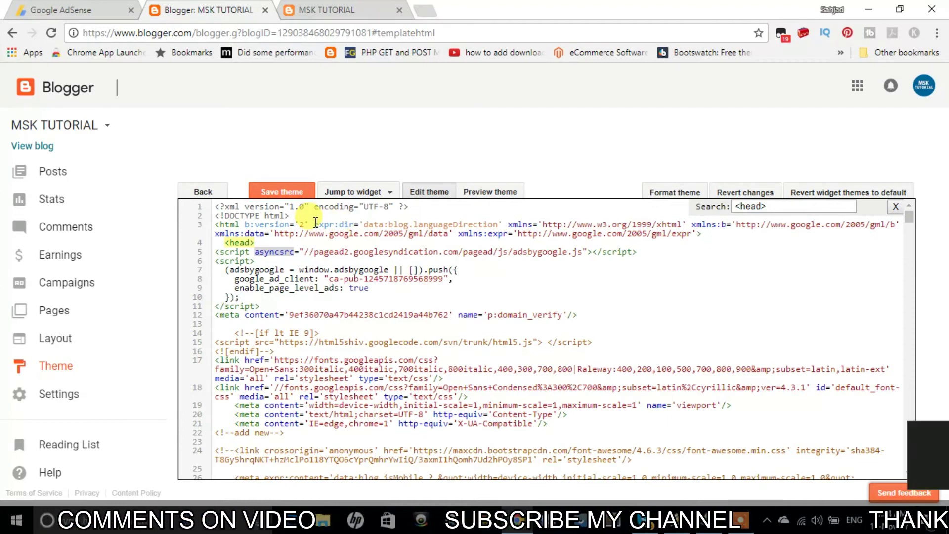
Step: Switch to AdSense, confirm that the code has been pasted into the site, submit it, and highlight the review-time notice
{"action": "key", "text": "ctrl+shift+Tab"}
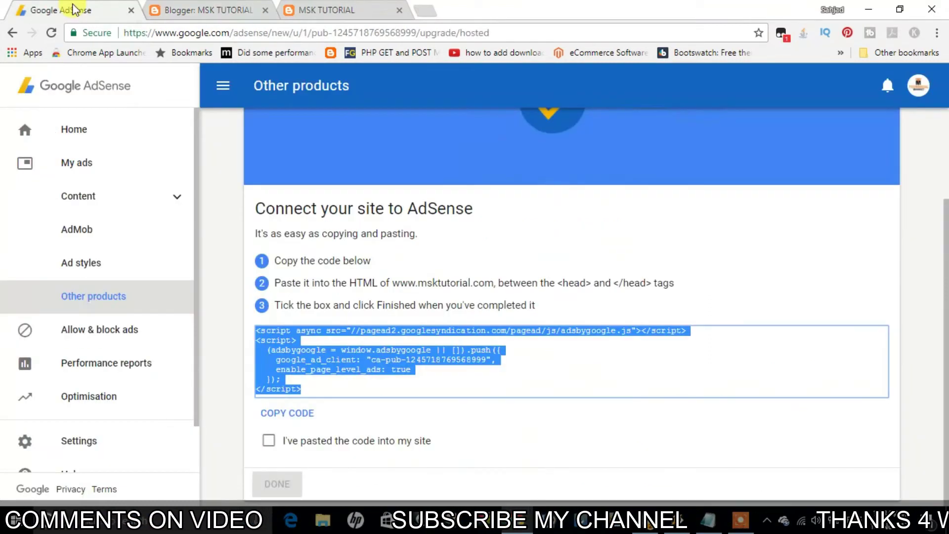
{"action": "left_click", "coordinate": [268, 441]}
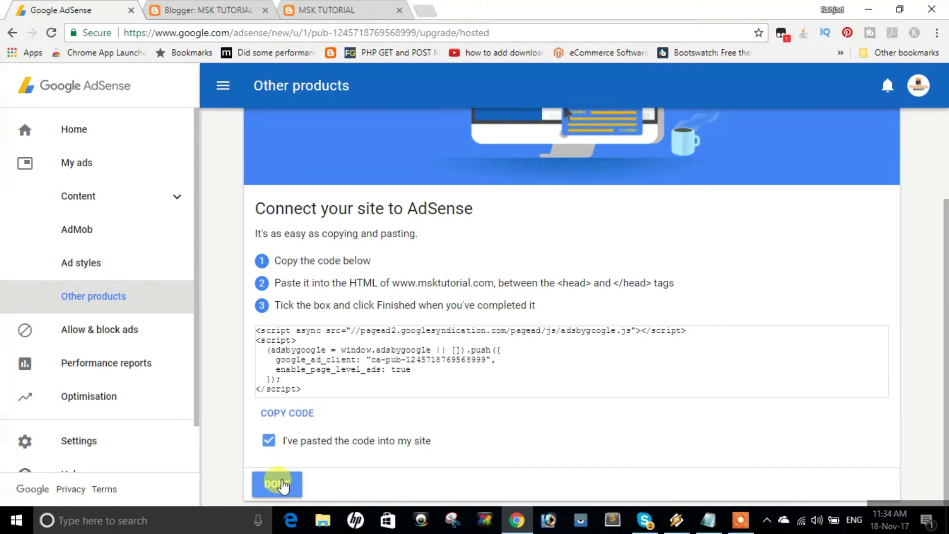
{"action": "key", "text": "Print"}
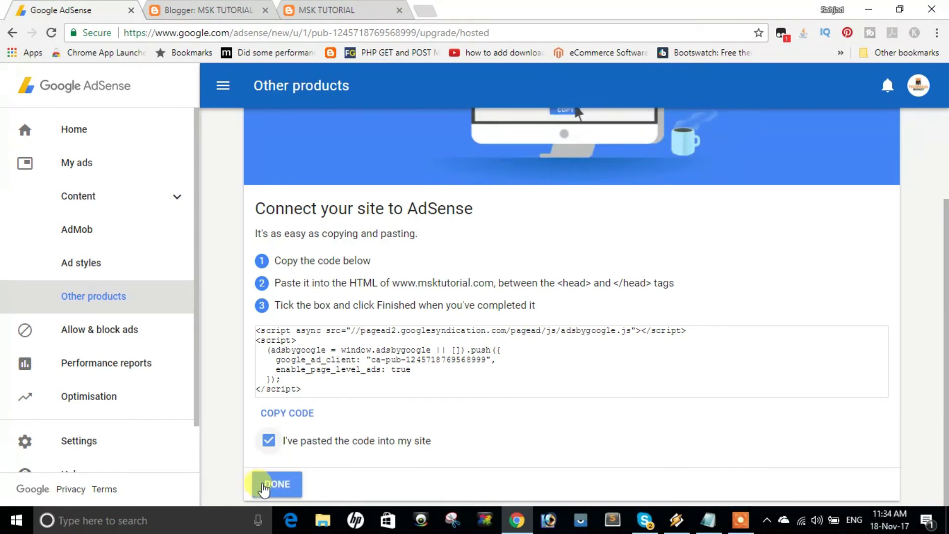
{"action": "left_click", "coordinate": [272, 484]}
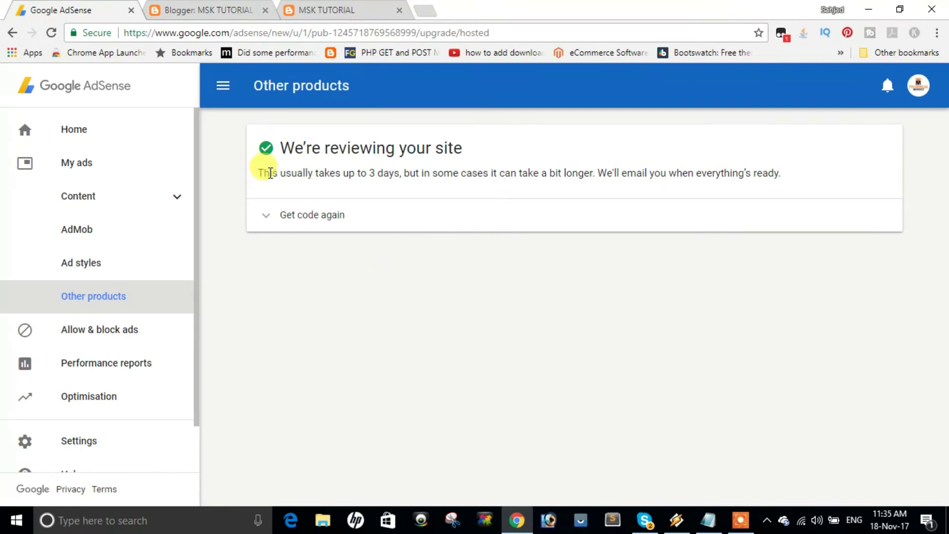
{"action": "left_click_drag", "start_coordinate": [372, 176], "coordinate": [435, 178]}
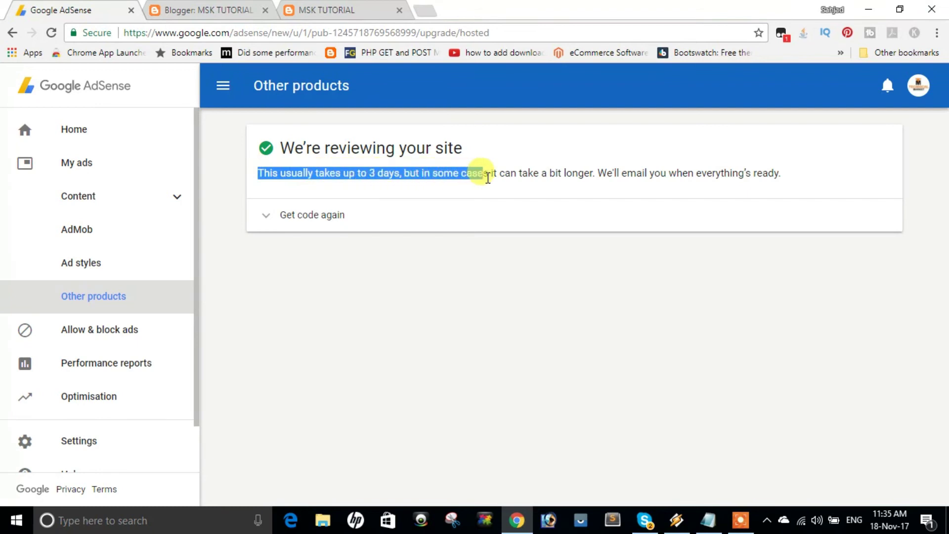
{"action": "left_click_drag", "start_coordinate": [601, 177], "coordinate": [793, 184]}
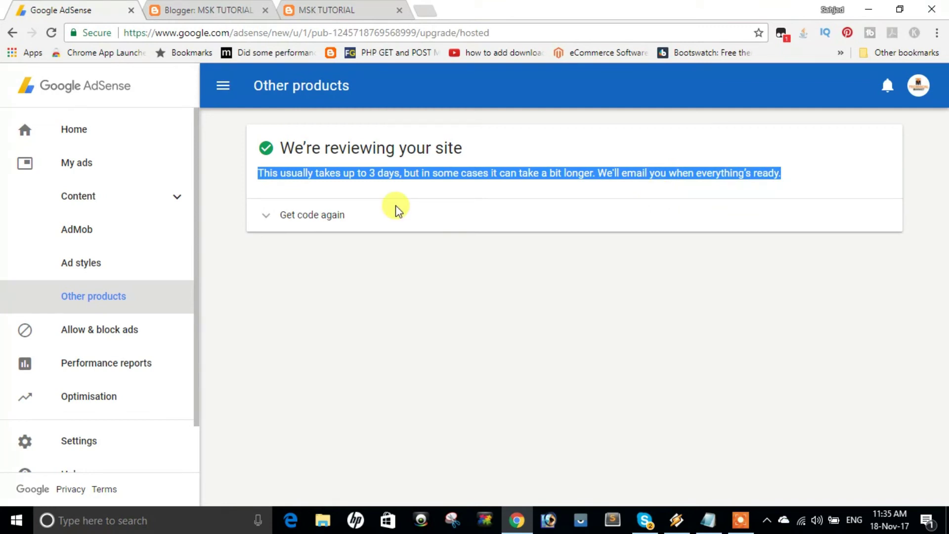
Step: Open My Sites in the AdSense settings and start adding a new site
{"action": "left_click", "coordinate": [83, 444]}
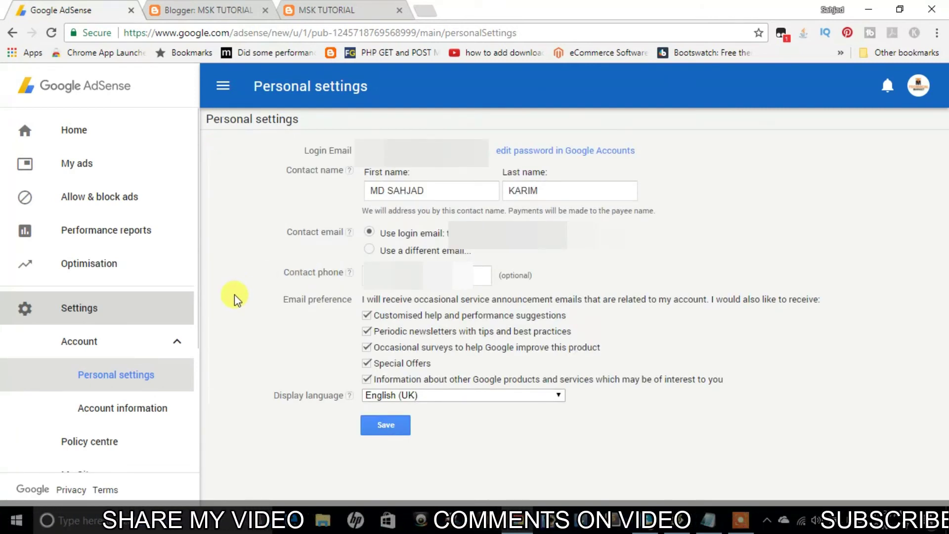
{"action": "scroll", "coordinate": [194, 371], "scroll_direction": "down", "scroll_amount": 2}
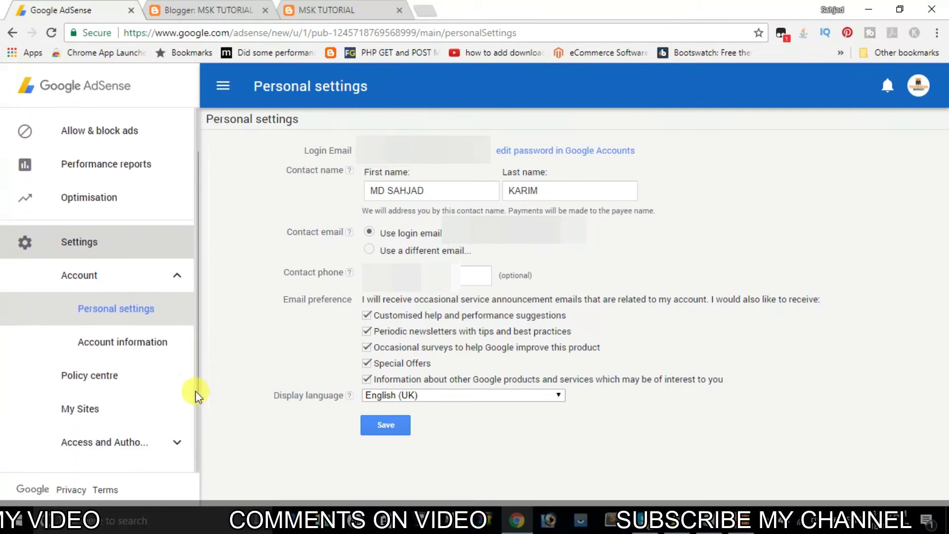
{"action": "scroll", "coordinate": [196, 395], "scroll_direction": "down", "scroll_amount": 1}
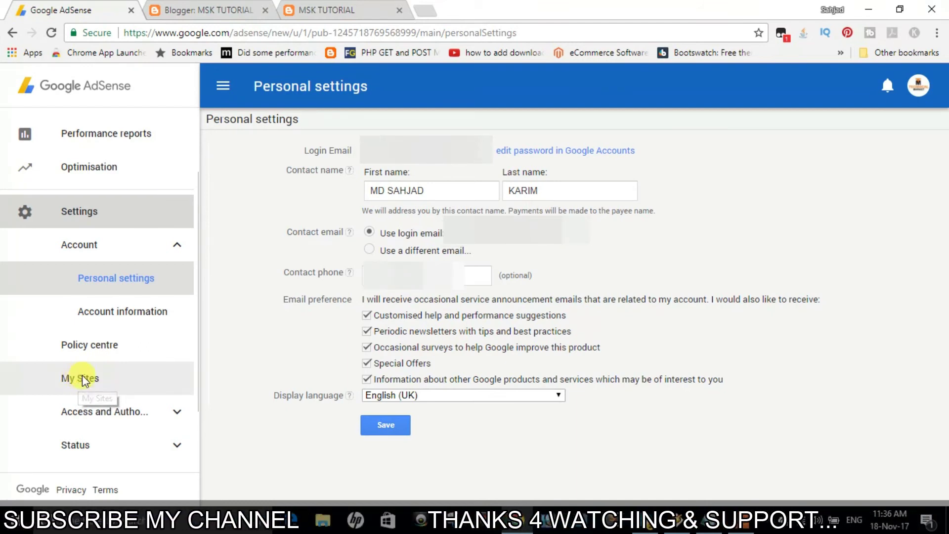
{"action": "left_click", "coordinate": [82, 381]}
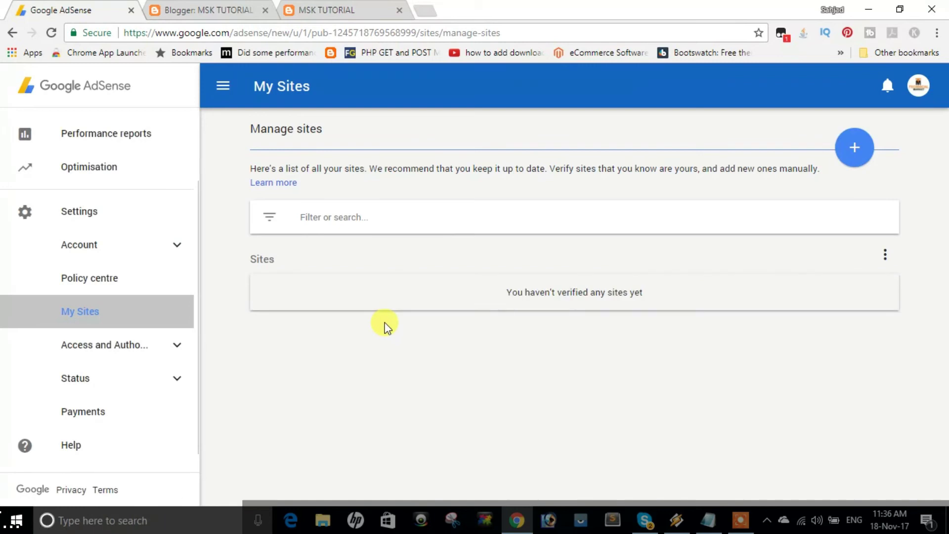
{"action": "left_click", "coordinate": [855, 149]}
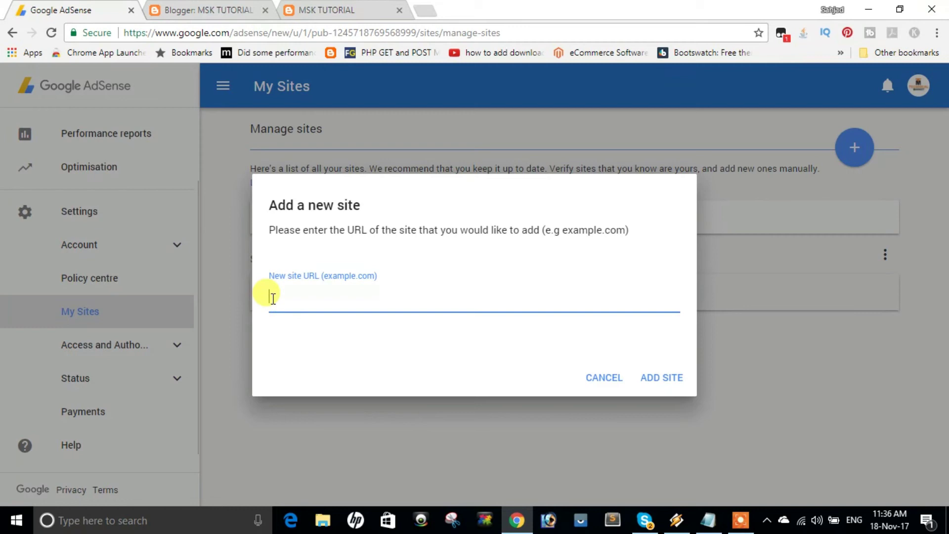
Step: Copy the MSK TUTORIAL blog's web address and paste it as the new site URL in AdSense
{"action": "left_click", "coordinate": [308, 7]}
{"action": "right_click", "coordinate": [123, 33]}
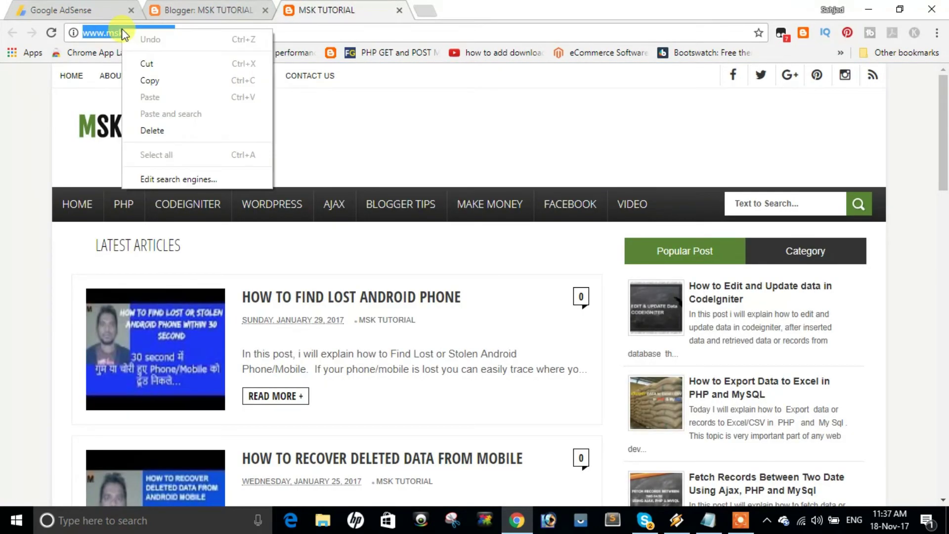
{"action": "left_click", "coordinate": [147, 81]}
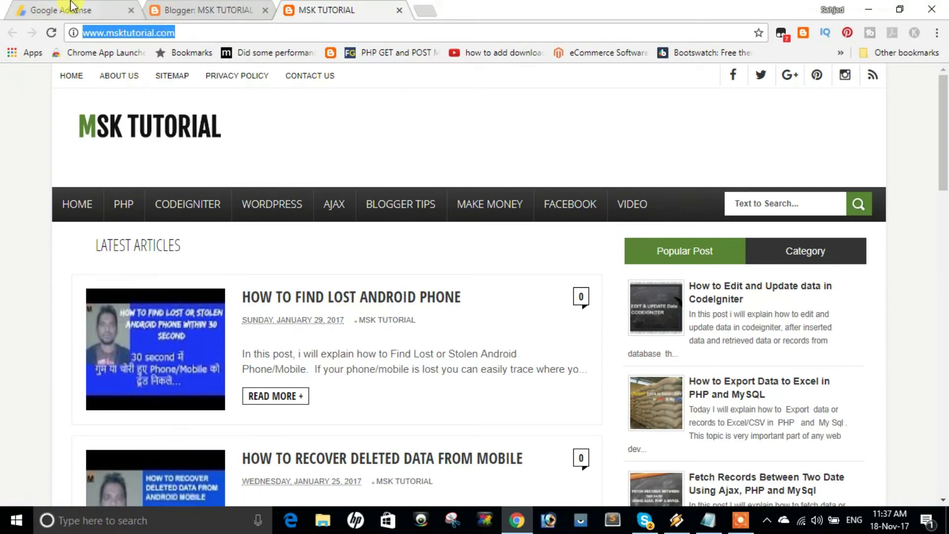
{"action": "left_click", "coordinate": [71, 7]}
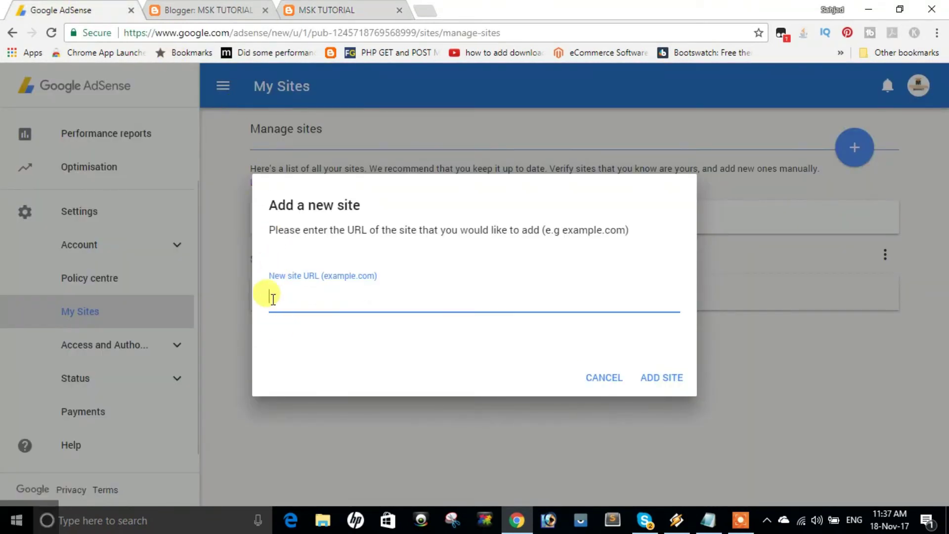
{"action": "key", "text": "ctrl+v"}
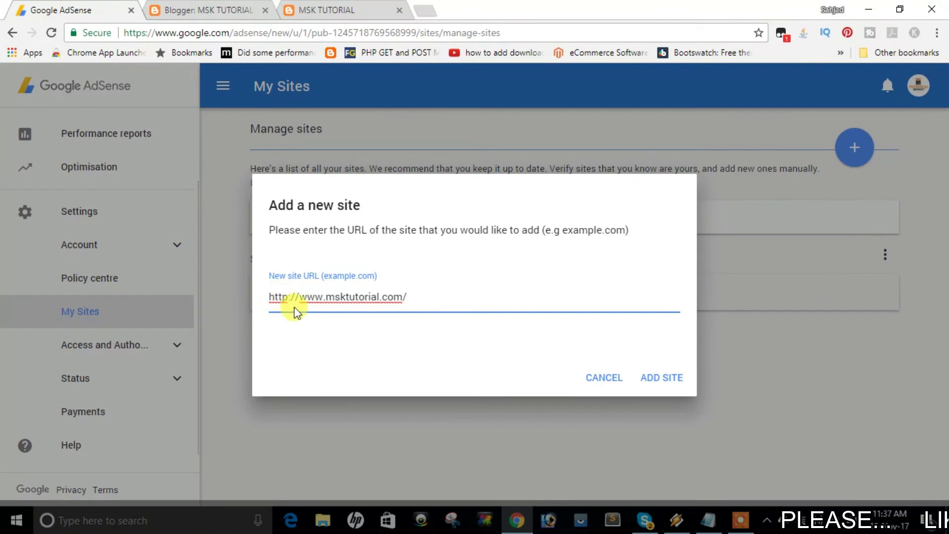
Step: Shorten the new site URL to msktutorial.com, without the protocol, www and trailing slash, and add the site
{"action": "key", "text": "BackSpace"}
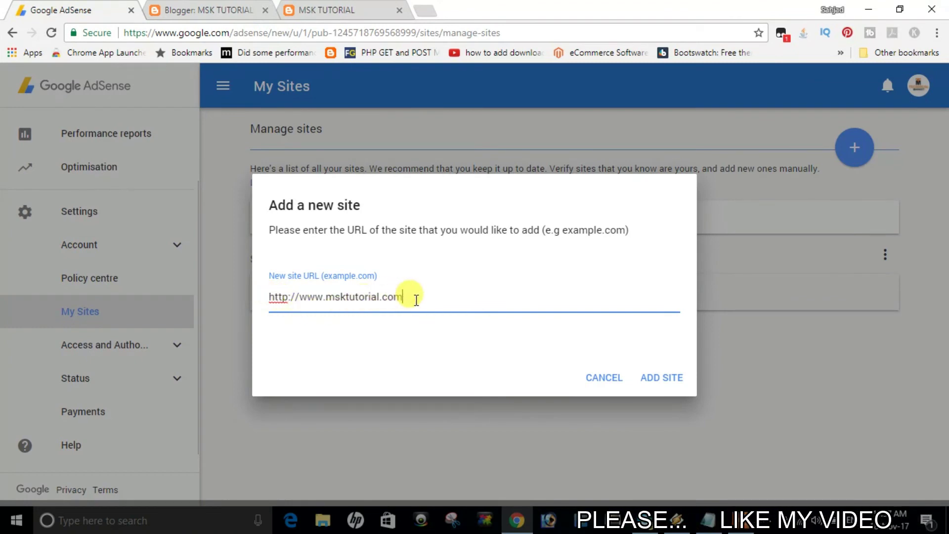
{"action": "key", "text": "Left"}
{"action": "key", "text": "Left"}
{"action": "key", "text": "Left"}
{"action": "key", "text": "Left"}
{"action": "key", "text": "Left"}
{"action": "key", "text": "Left"}
{"action": "key", "text": "Left"}
{"action": "key", "text": "Left"}
{"action": "key", "text": "Left"}
{"action": "key", "text": "Left"}
{"action": "key", "text": "Left"}
{"action": "key", "text": "Left"}
{"action": "key", "text": "Left"}
{"action": "key", "text": "Left"}
{"action": "key", "text": "Left"}
{"action": "key", "text": "Left"}
{"action": "key", "text": "Left"}
{"action": "key", "text": "Left"}
{"action": "key", "text": "Left"}
{"action": "key", "text": "BackSpace"}
{"action": "key", "text": "BackSpace"}
{"action": "key", "text": "BackSpace"}
{"action": "key", "text": "BackSpace"}
{"action": "key", "text": "BackSpace"}
{"action": "key", "text": "BackSpace"}
{"action": "key", "text": "BackSpace"}
{"action": "key", "text": "Right"}
{"action": "key", "text": "Right"}
{"action": "key", "text": "Right"}
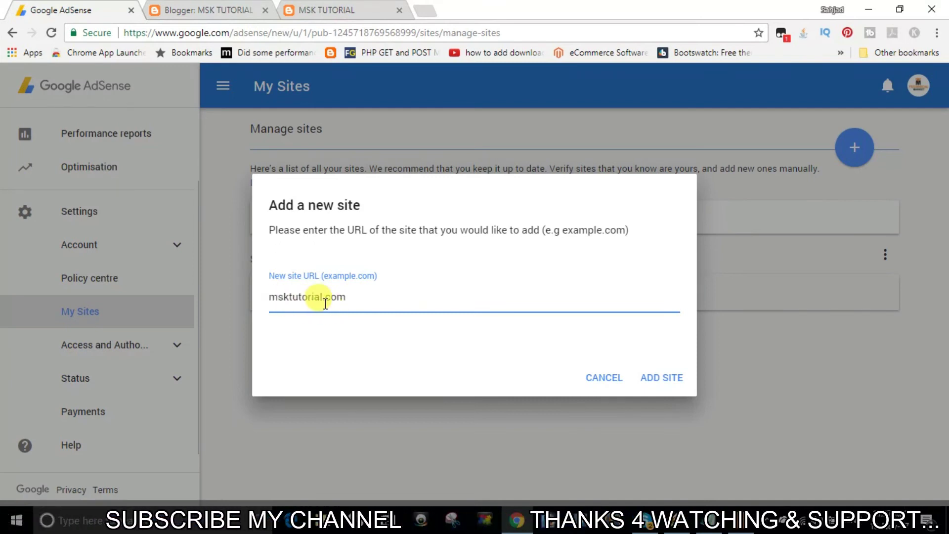
{"action": "left_click_drag", "start_coordinate": [269, 303], "coordinate": [352, 301]}
{"action": "left_click", "coordinate": [271, 296]}
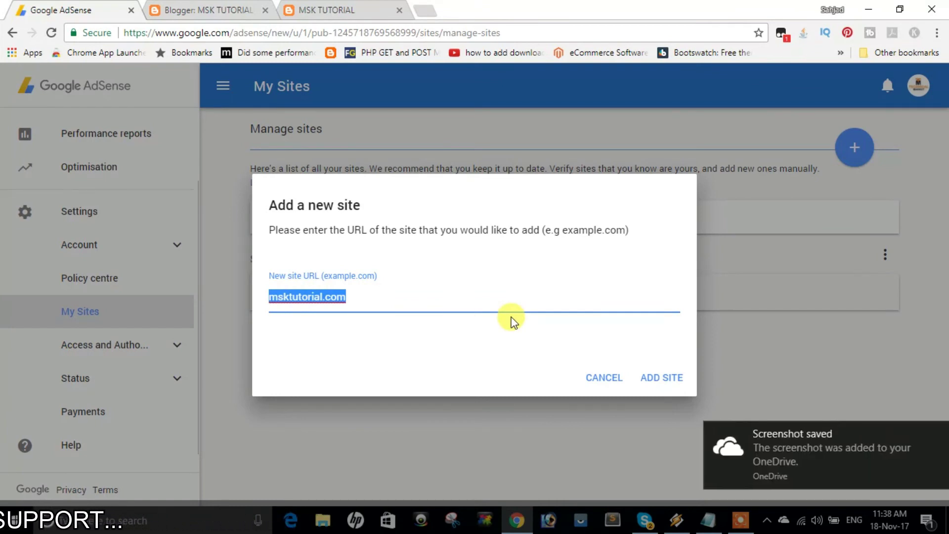
{"action": "left_click", "coordinate": [660, 378]}
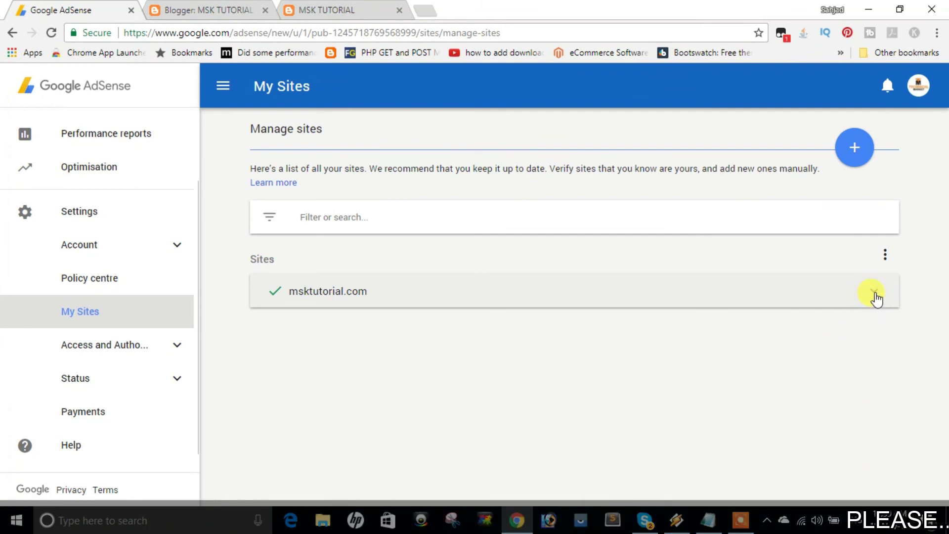
Step: Expand the msktutorial.com entry to check its verification setting, then collapse it
{"action": "left_click", "coordinate": [874, 292]}
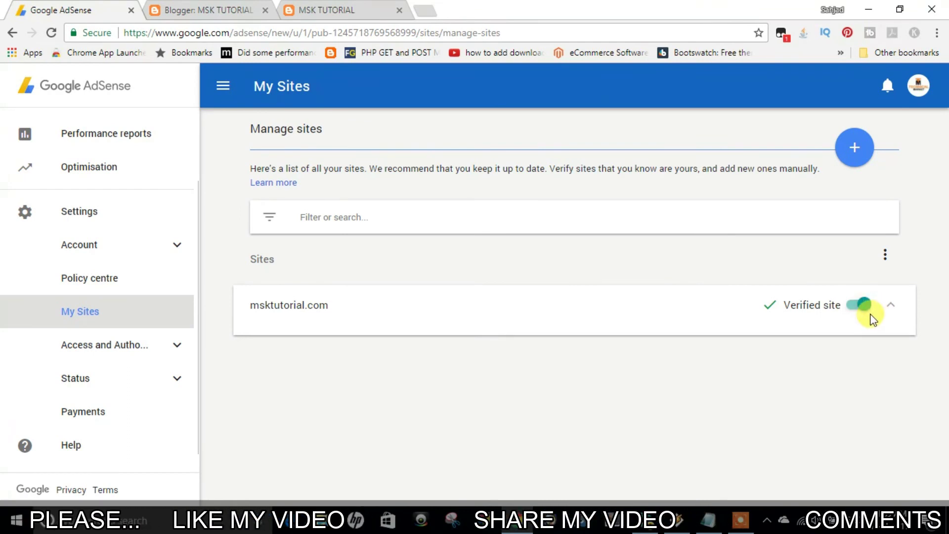
{"action": "left_click", "coordinate": [891, 306]}
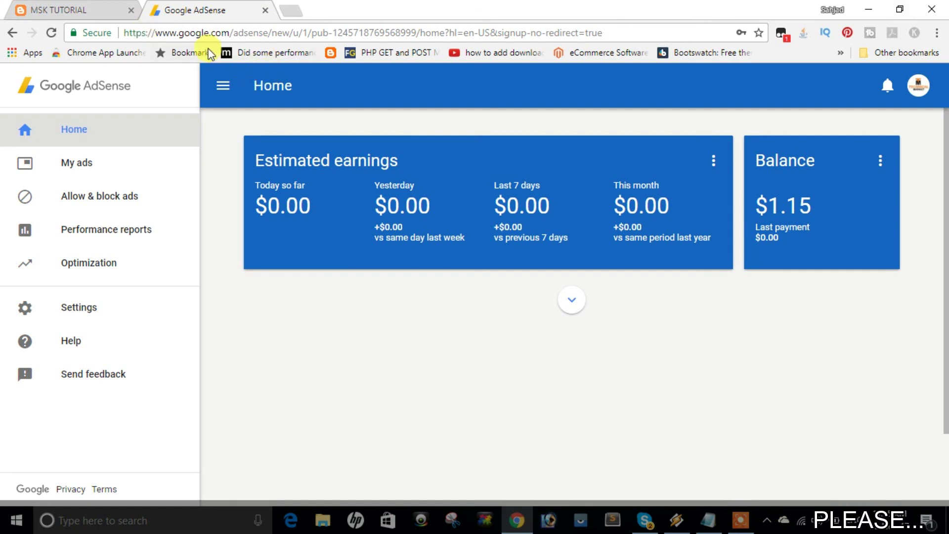
Step: Open the content ad units page under My ads in AdSense
{"action": "left_click", "coordinate": [74, 164]}
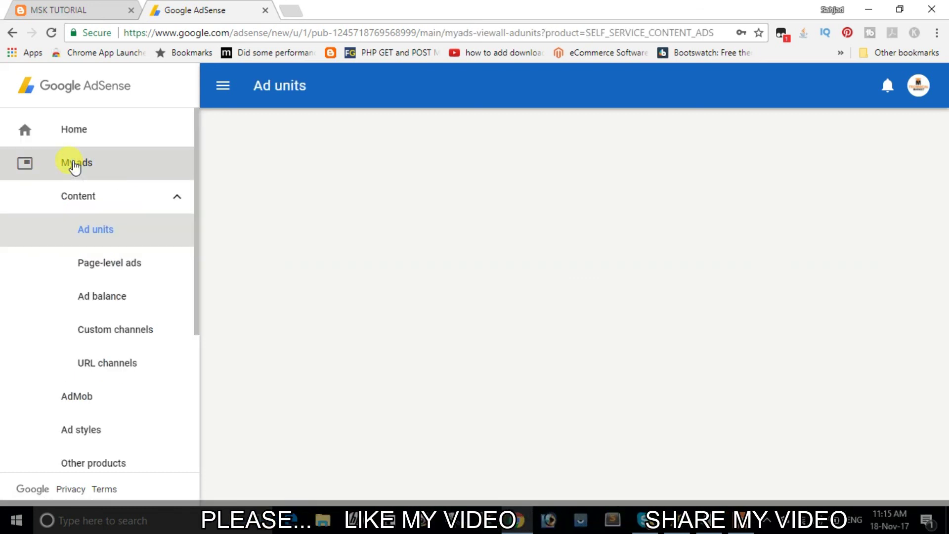